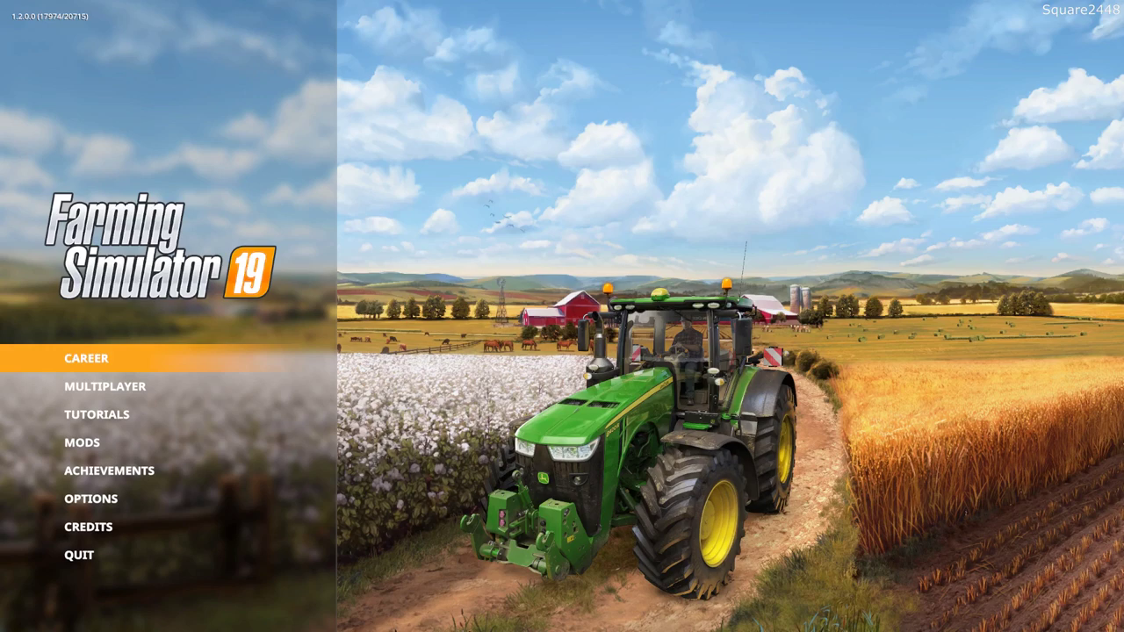
Install the Big Bud 450 from ModHub's Large Tractors category, then return to the category overview.
{"action": "left_click", "coordinate": [198, 445]}
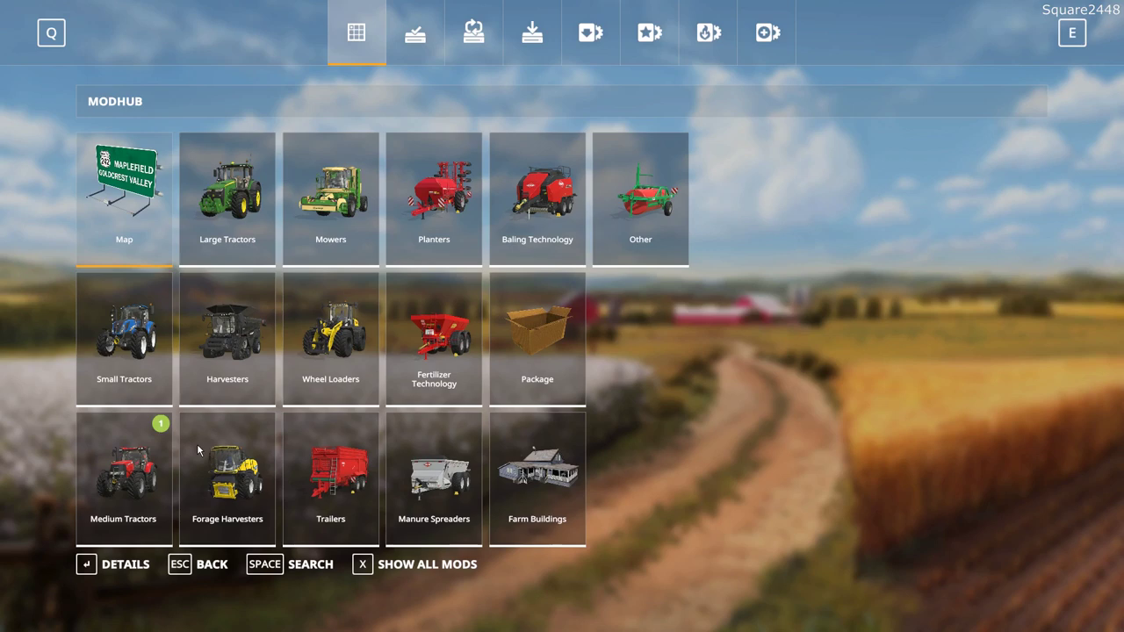
{"action": "left_click", "coordinate": [207, 207]}
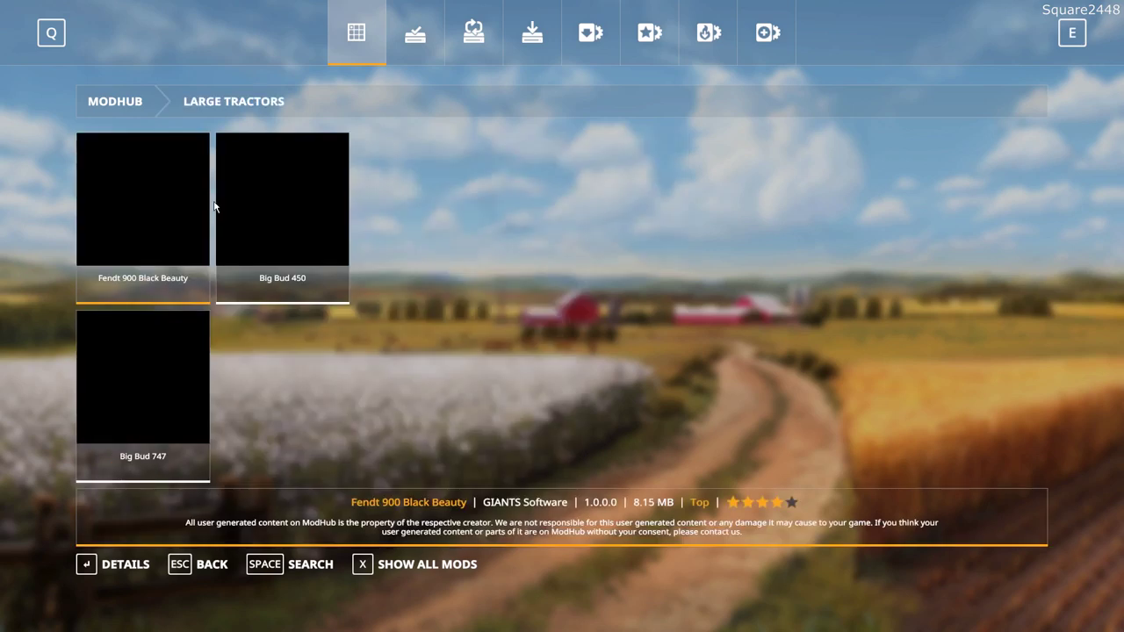
{"action": "left_click", "coordinate": [279, 211]}
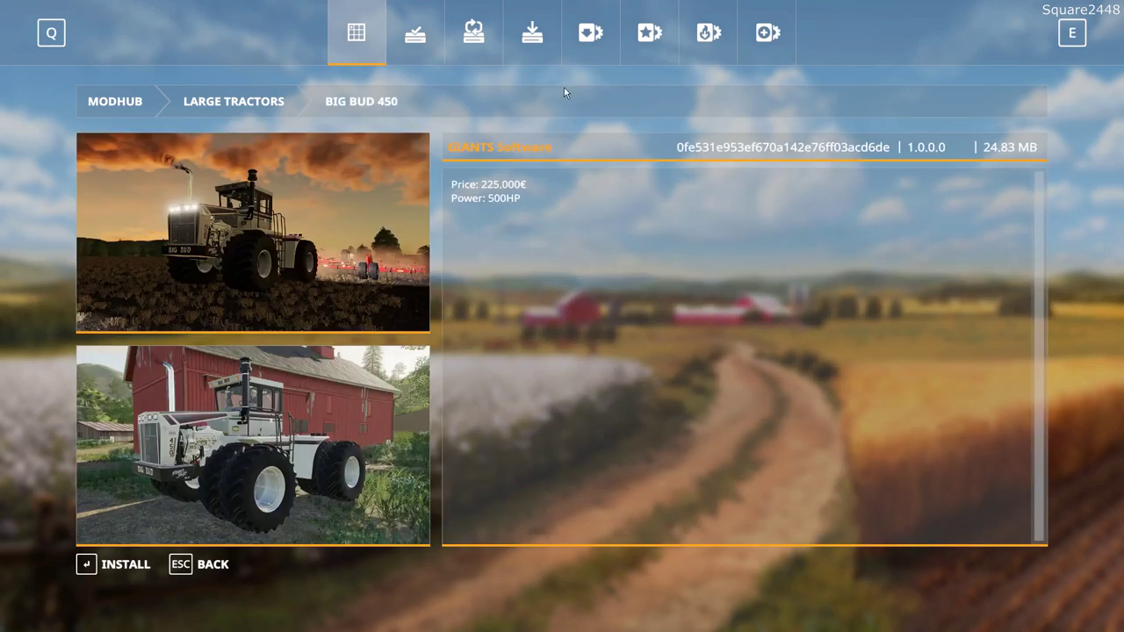
{"action": "left_click", "coordinate": [111, 568]}
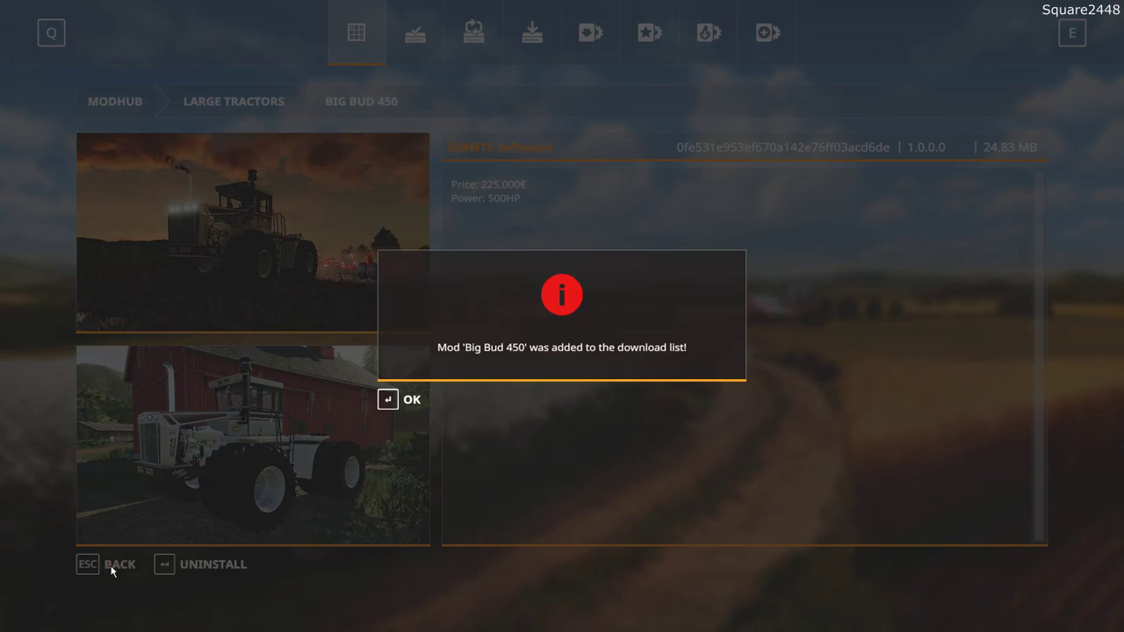
{"action": "left_click", "coordinate": [404, 409]}
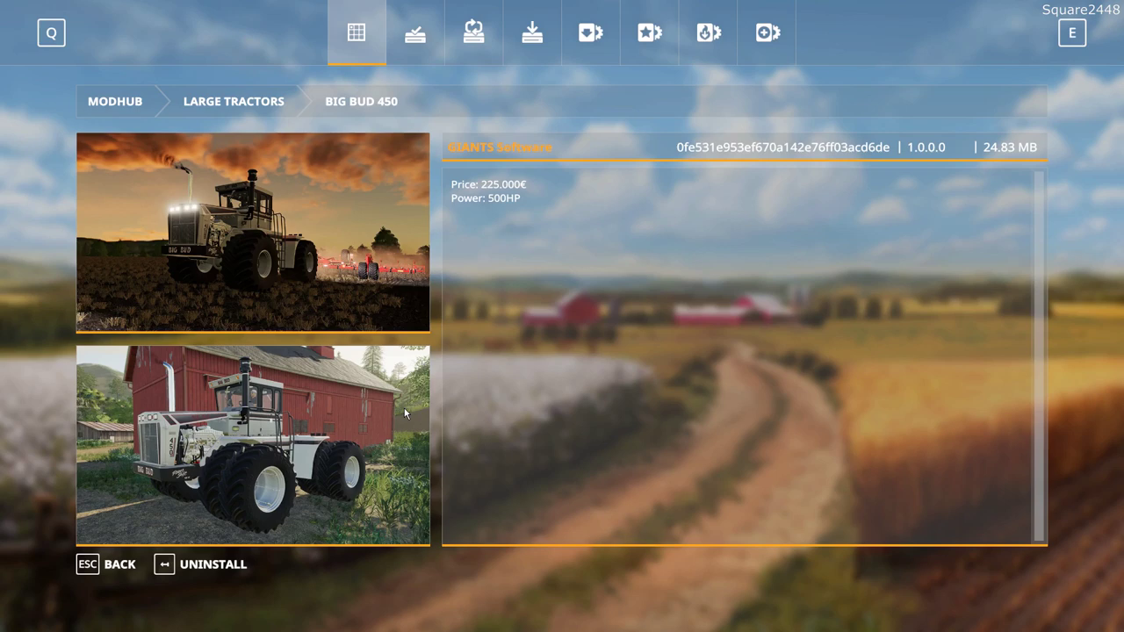
{"action": "key", "text": "Escape"}
{"action": "key", "text": "Escape"}
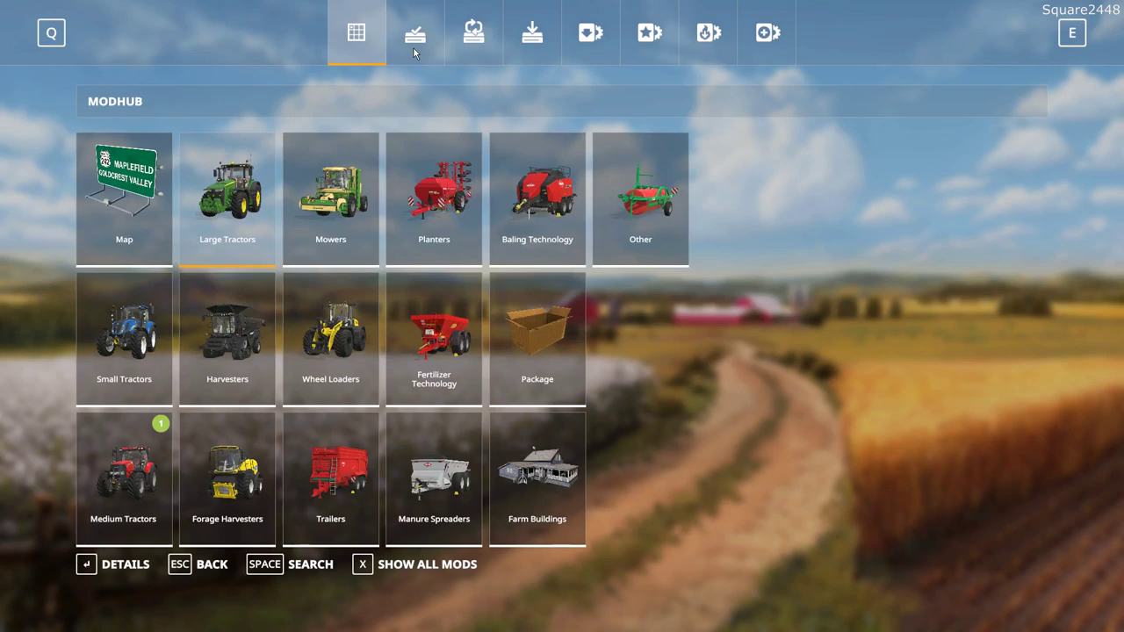
Install the Splendimo 900 MC from the Mowers category and back out to the main menu.
{"action": "left_click", "coordinate": [353, 172]}
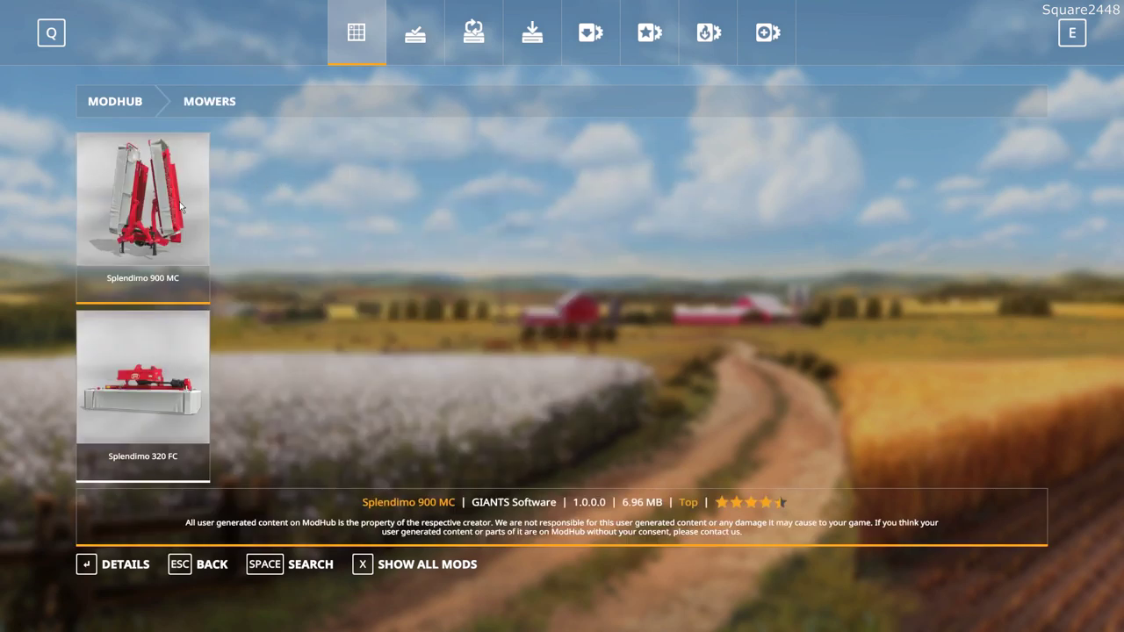
{"action": "left_click", "coordinate": [153, 200]}
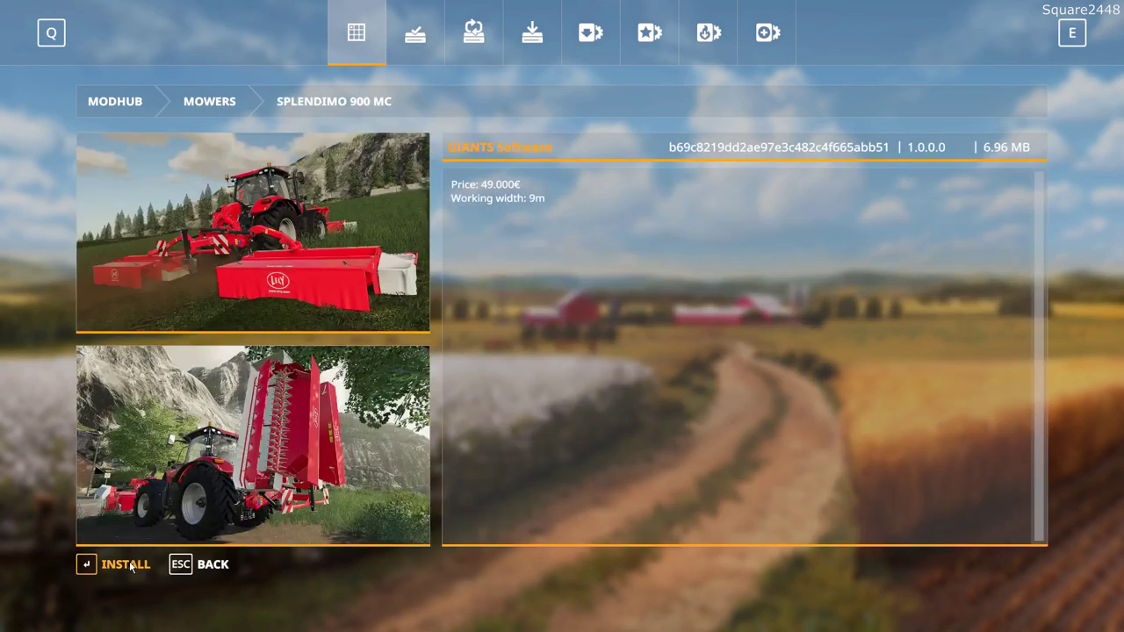
{"action": "left_click", "coordinate": [130, 566]}
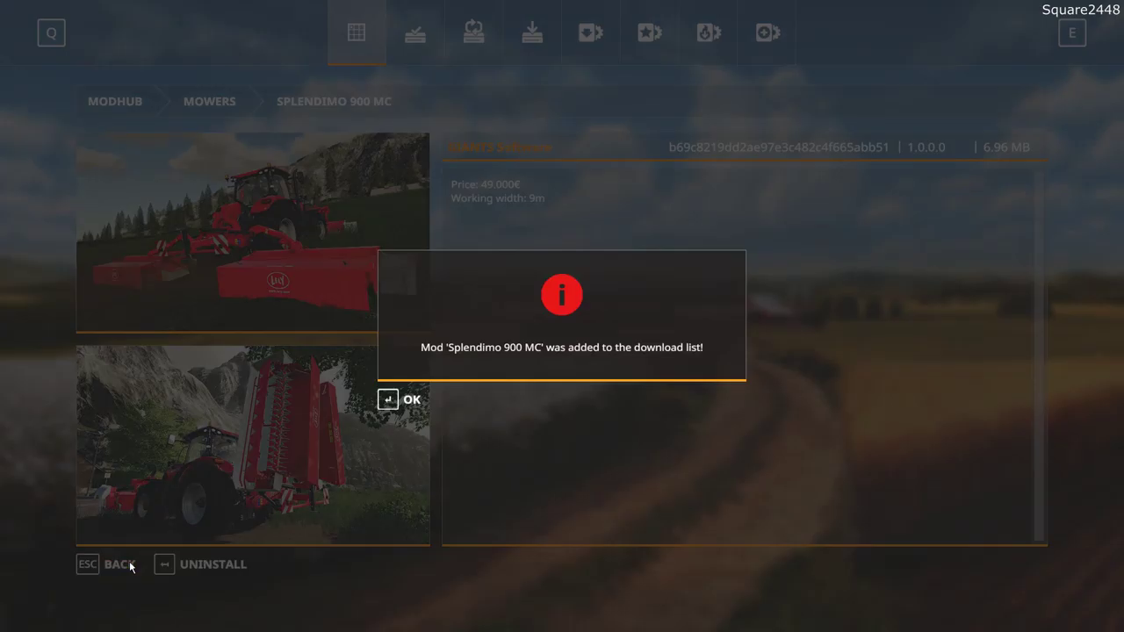
{"action": "left_click", "coordinate": [386, 397]}
{"action": "key", "text": "Escape"}
{"action": "key", "text": "Escape"}
{"action": "key", "text": "Escape"}
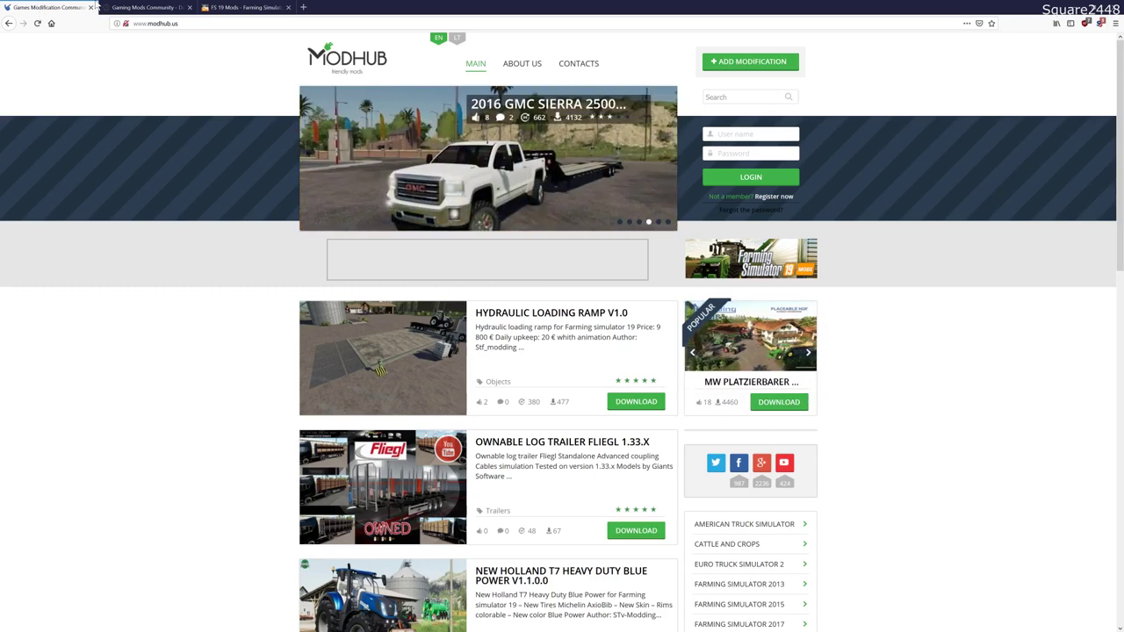
Return to ModHub.us and open the Farming Simulator 2019 All Modifications listings.
{"action": "left_click", "coordinate": [118, 7]}
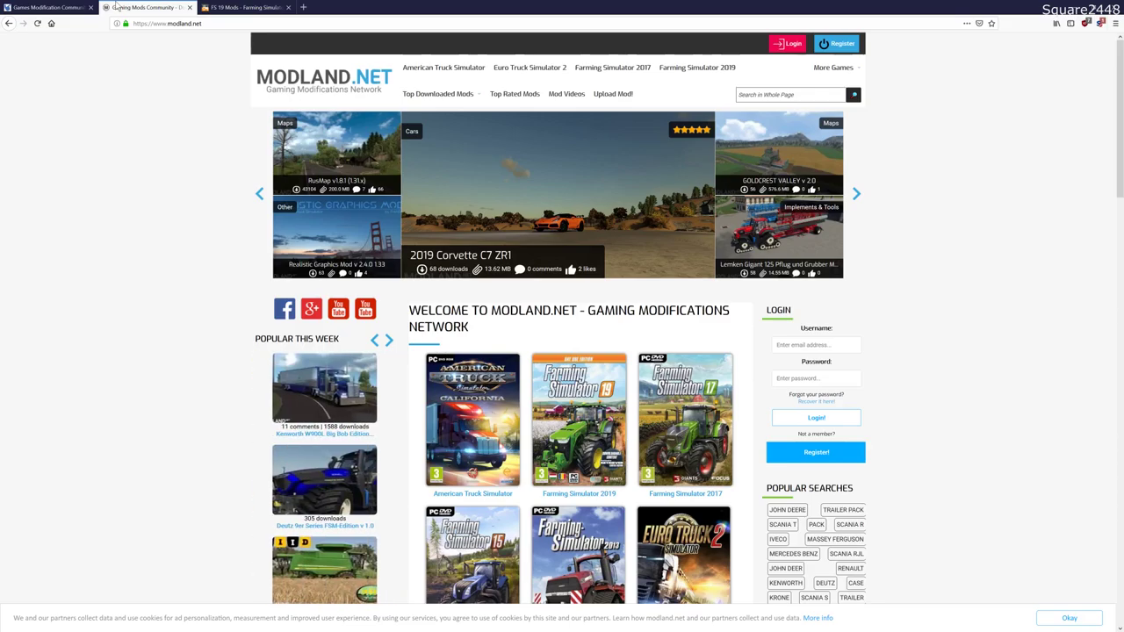
{"action": "left_click", "coordinate": [239, 8]}
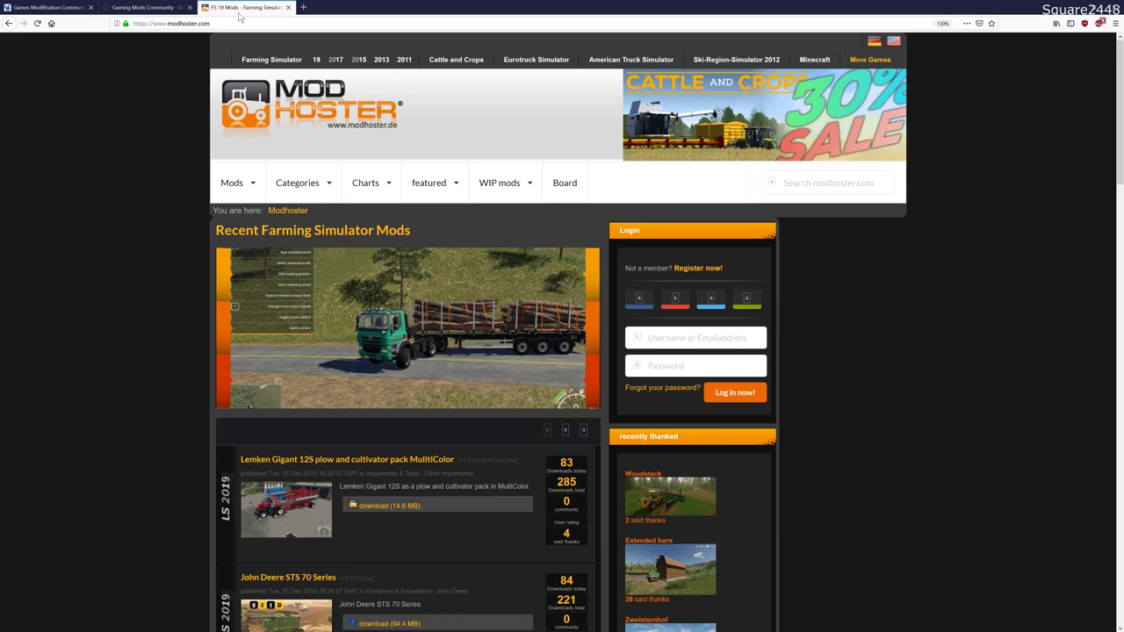
{"action": "left_click", "coordinate": [83, 7]}
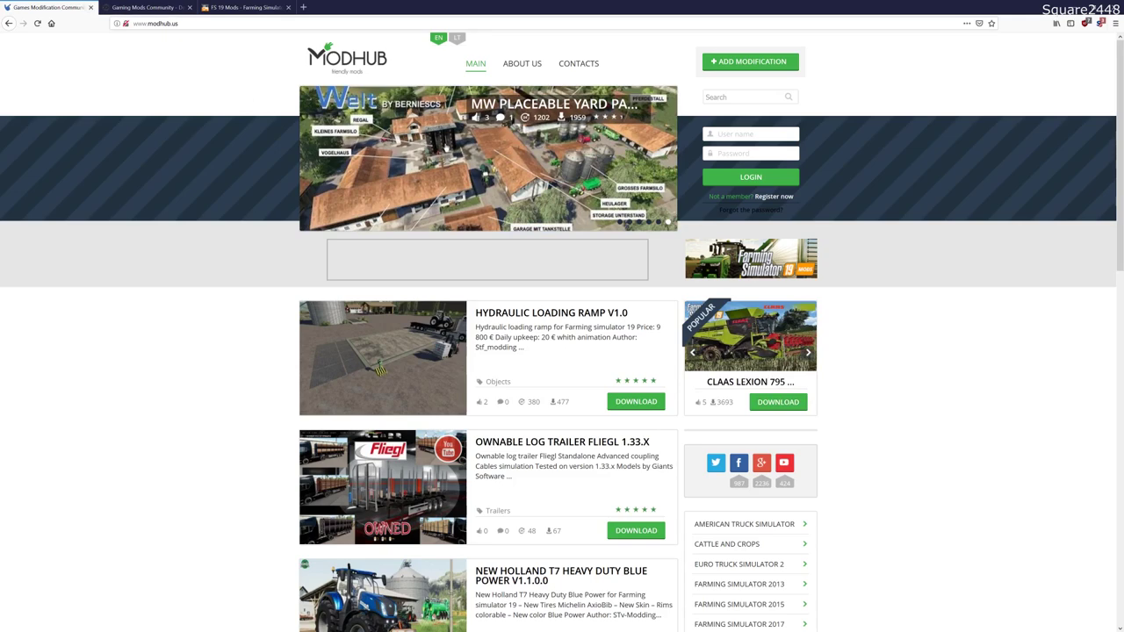
{"action": "scroll", "coordinate": [769, 364], "scroll_direction": "down", "scroll_amount": 3}
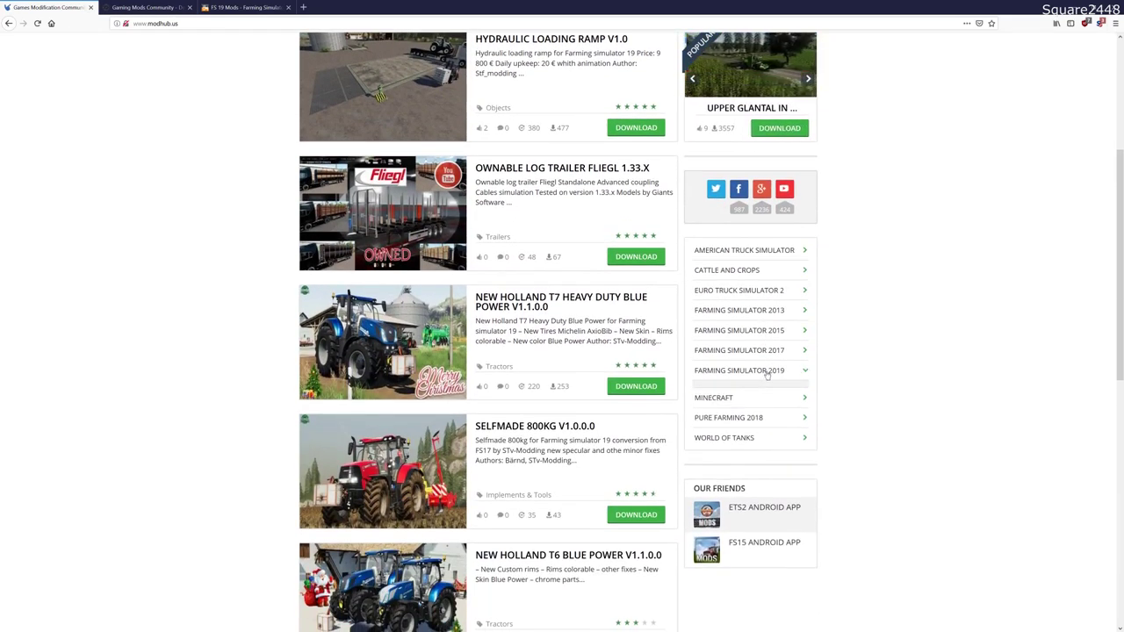
{"action": "left_click", "coordinate": [760, 370]}
{"action": "left_click", "coordinate": [757, 392]}
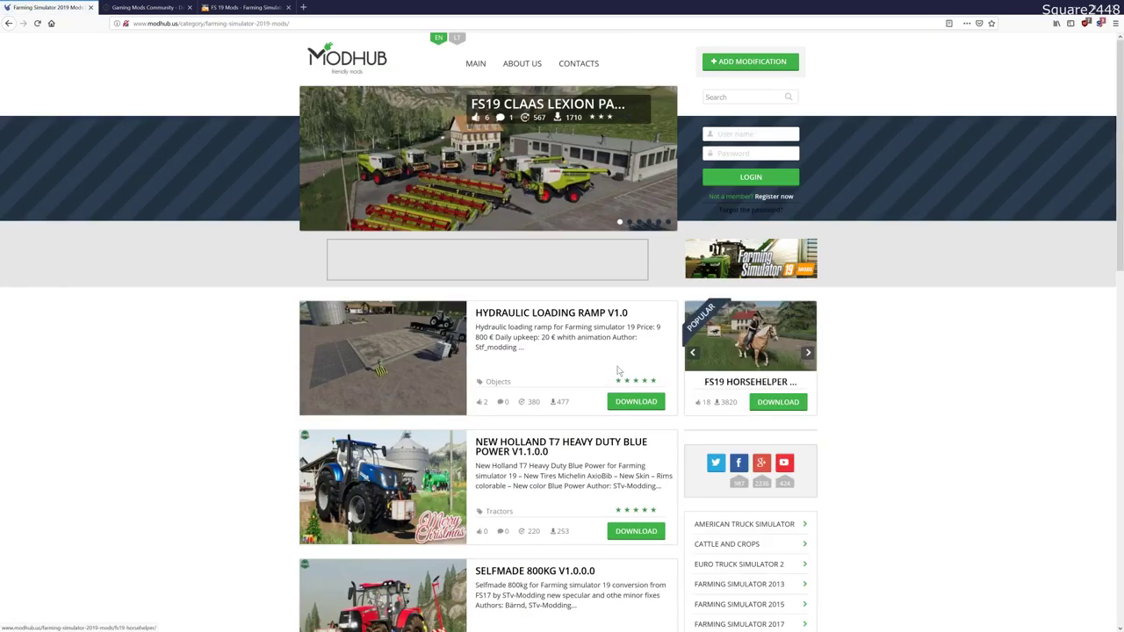
On listings page 2, open the 2016 Chevy 2500HD Duramax V1.2 mod and download it.
{"action": "scroll", "coordinate": [617, 370], "scroll_direction": "down", "scroll_amount": 7}
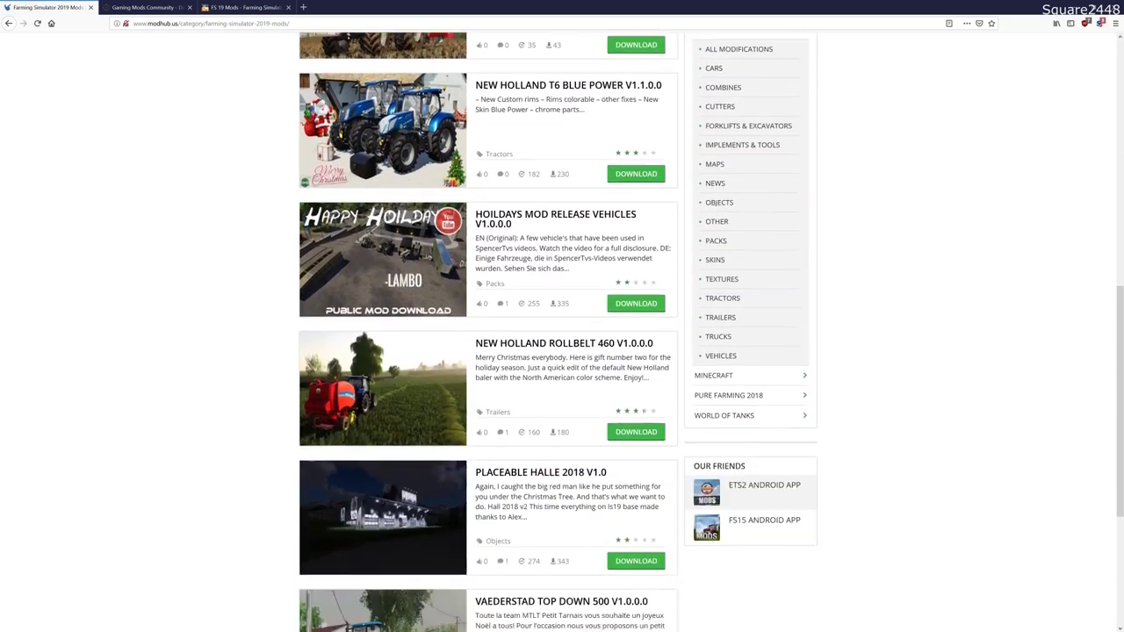
{"action": "scroll", "coordinate": [500, 435], "scroll_direction": "down", "scroll_amount": 3}
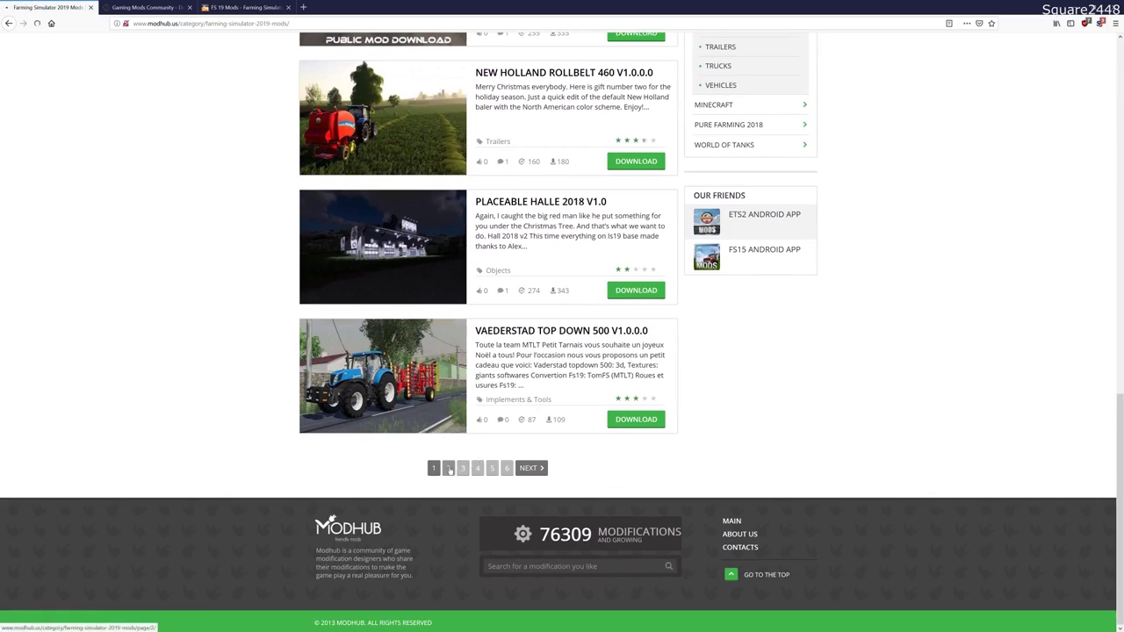
{"action": "left_click", "coordinate": [448, 469]}
{"action": "scroll", "coordinate": [467, 434], "scroll_direction": "down", "scroll_amount": 3}
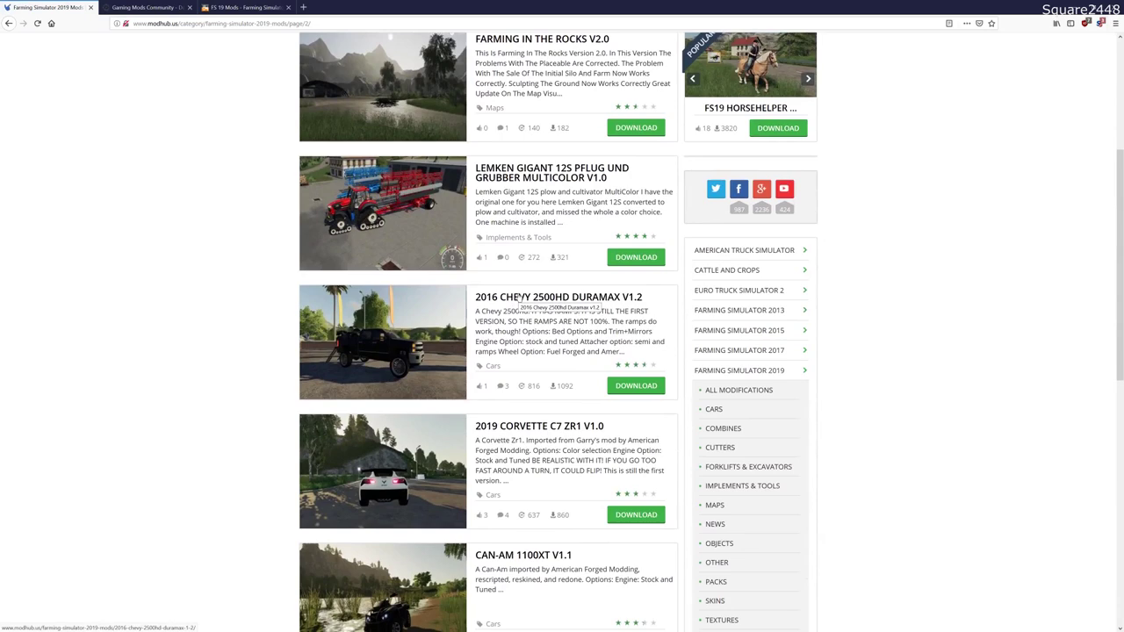
{"action": "left_click", "coordinate": [519, 298]}
{"action": "scroll", "coordinate": [522, 298], "scroll_direction": "down", "scroll_amount": 3}
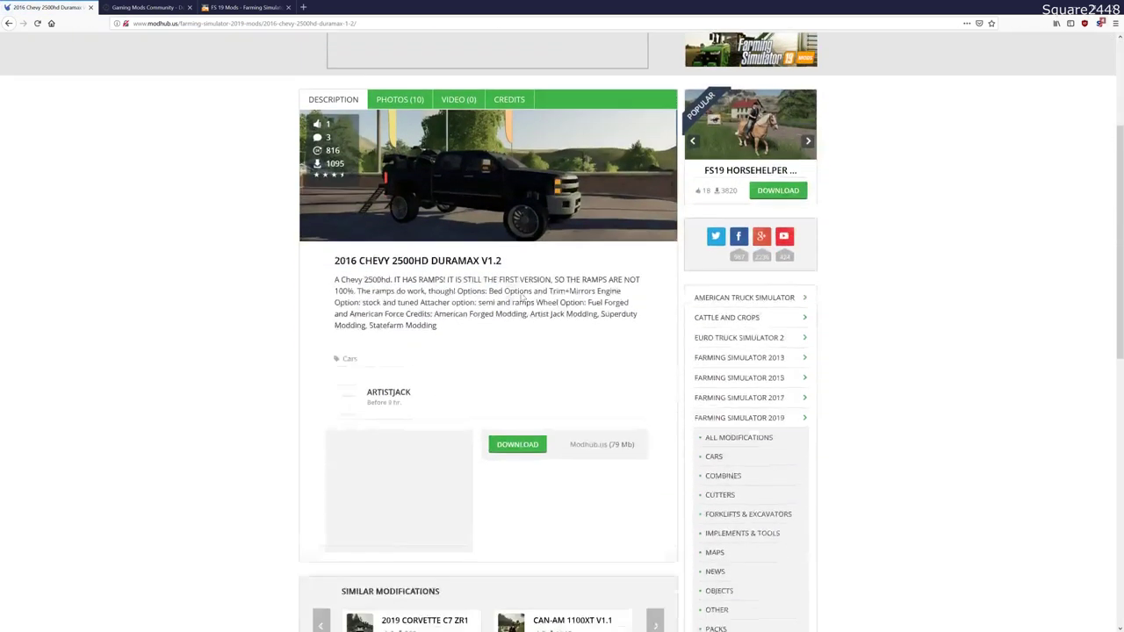
{"action": "scroll", "coordinate": [521, 297], "scroll_direction": "down", "scroll_amount": 2}
{"action": "left_click", "coordinate": [527, 337]}
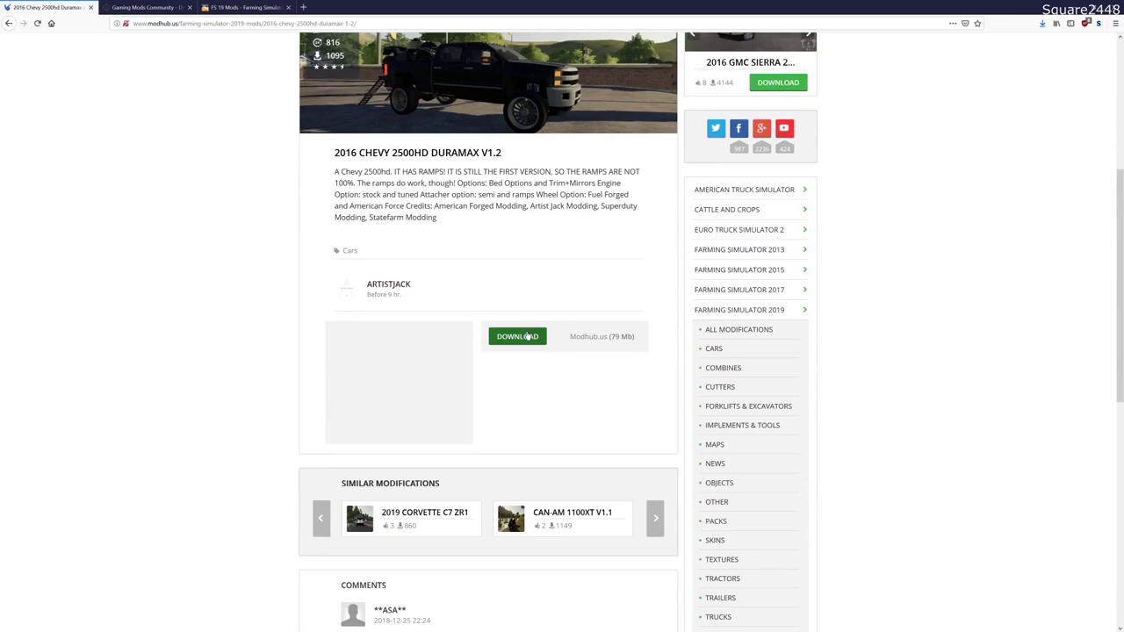
Open the 2019 Corvette C7 ZR1 mod page on Modland.net and scroll to its download links.
{"action": "left_click", "coordinate": [145, 7]}
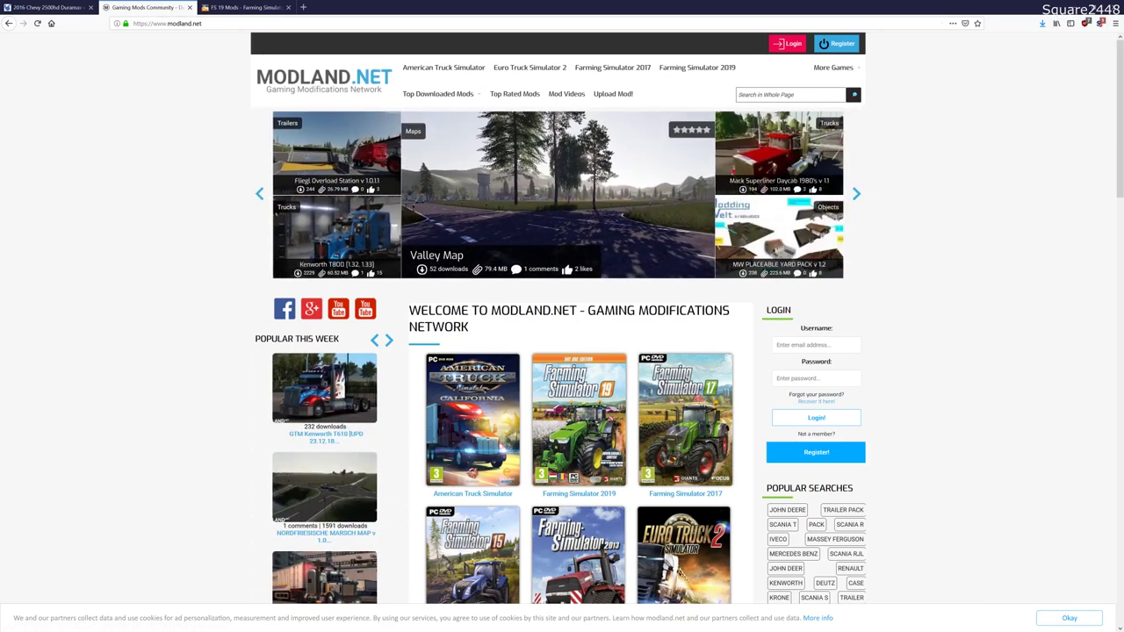
{"action": "left_click", "coordinate": [260, 194]}
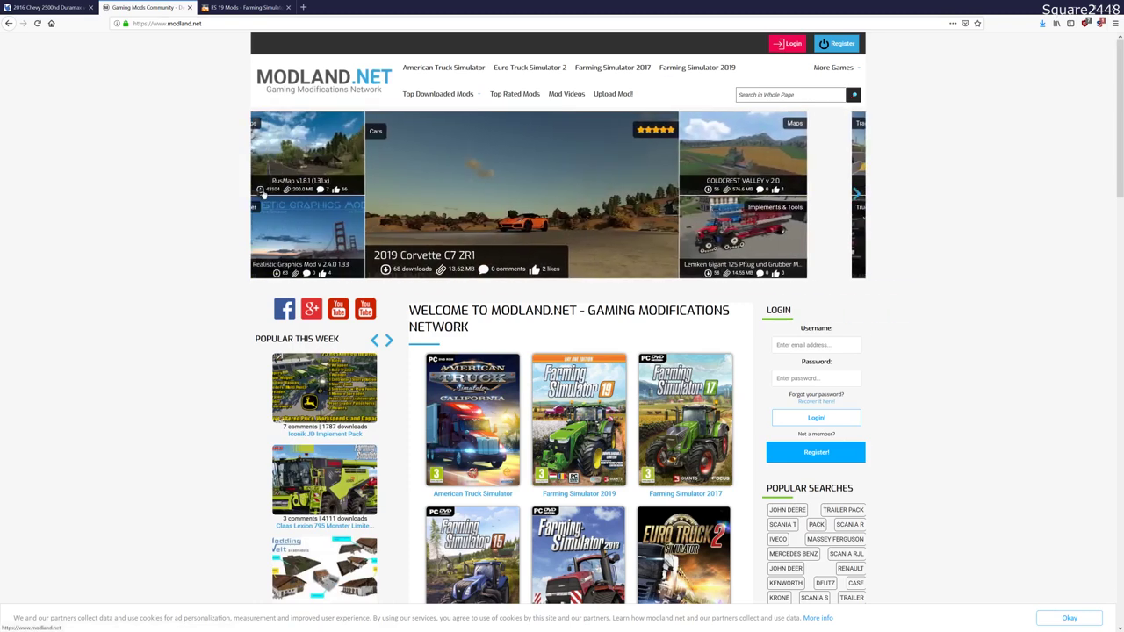
{"action": "left_click", "coordinate": [406, 235]}
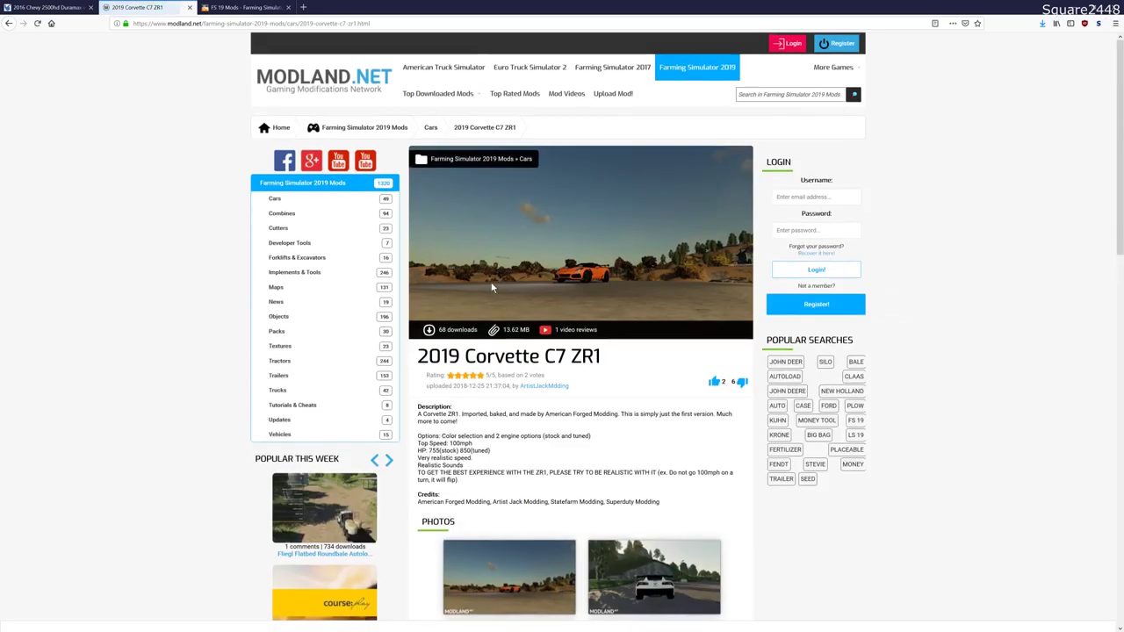
{"action": "scroll", "coordinate": [488, 286], "scroll_direction": "down", "scroll_amount": 4}
{"action": "scroll", "coordinate": [488, 287], "scroll_direction": "down", "scroll_amount": 3}
{"action": "scroll", "coordinate": [557, 230], "scroll_direction": "up", "scroll_amount": 2}
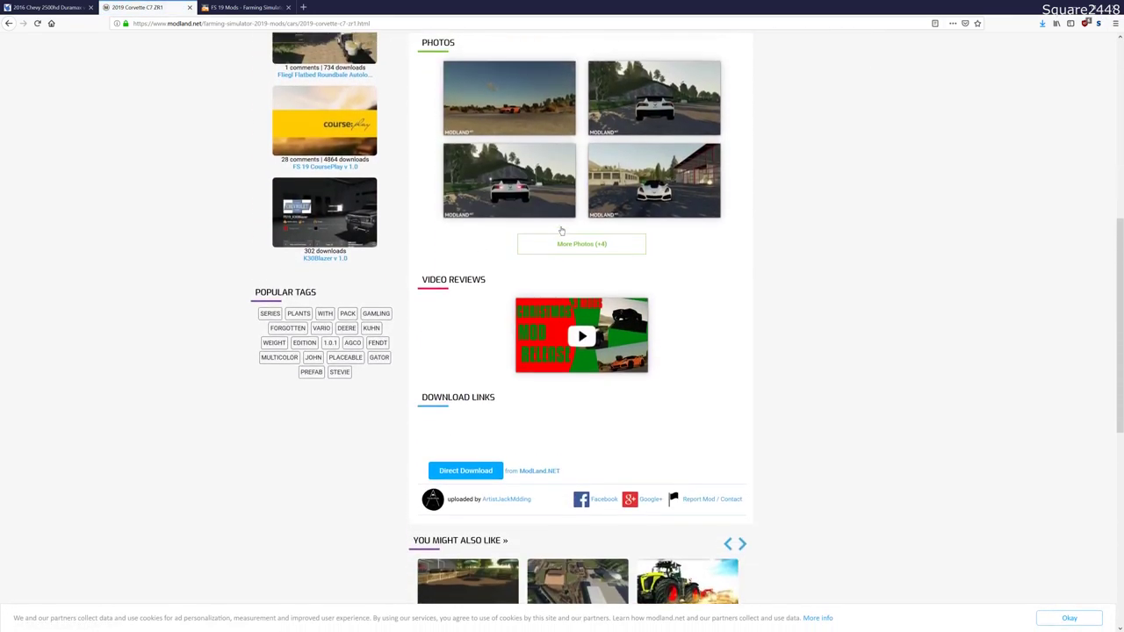
{"action": "scroll", "coordinate": [553, 232], "scroll_direction": "down", "scroll_amount": 4}
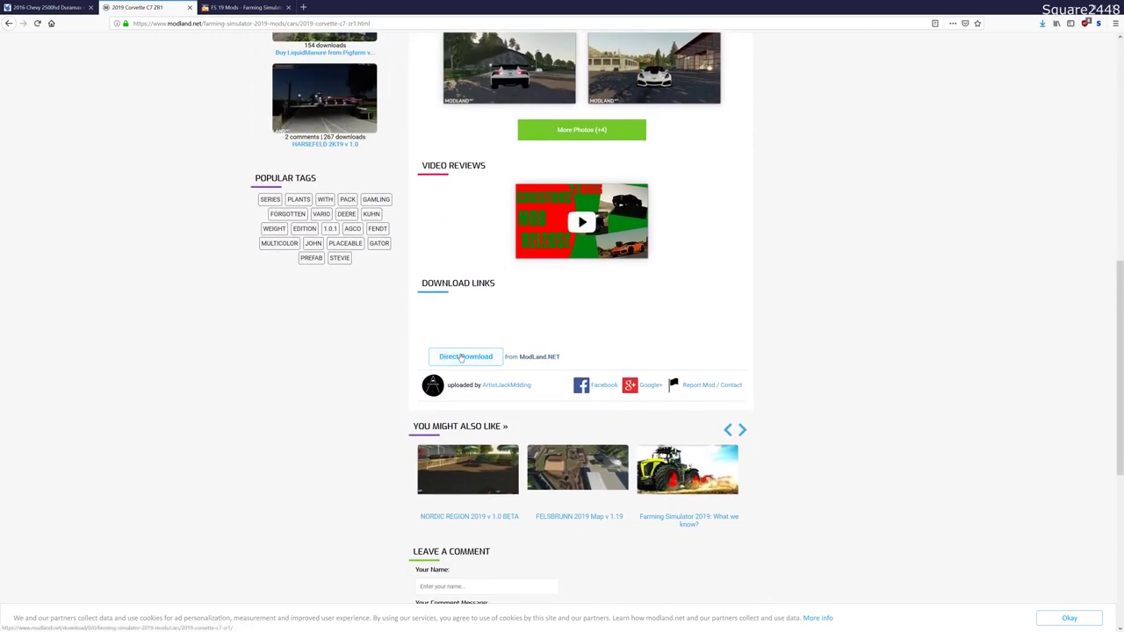
Switch to the modhoster FS 19 mods site and scroll through its listings.
{"action": "left_click", "coordinate": [246, 7]}
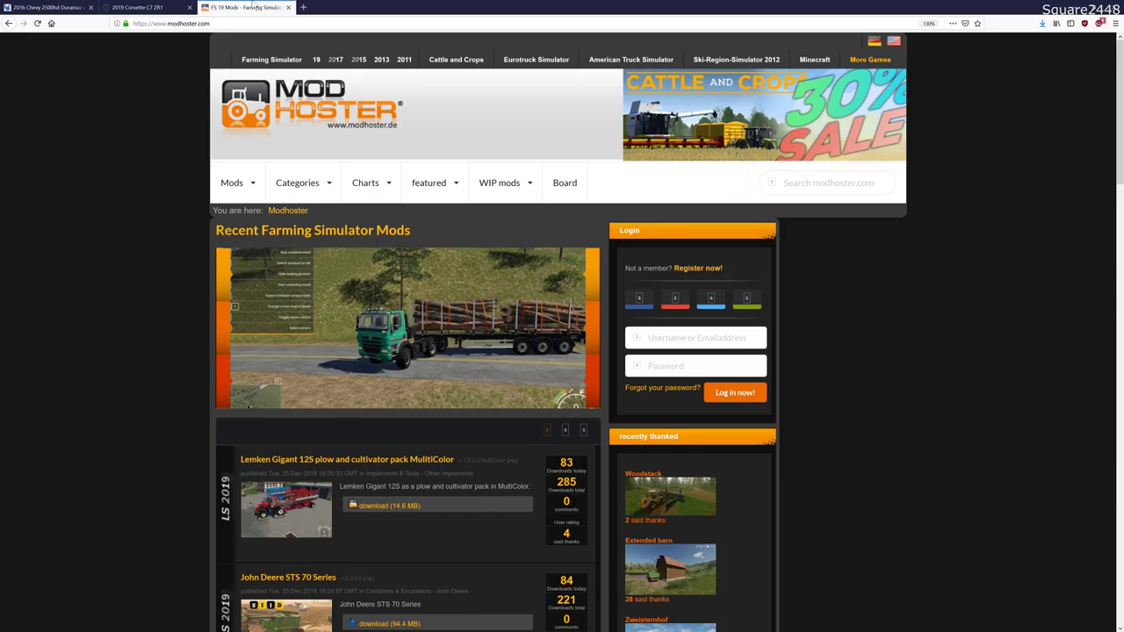
{"action": "scroll", "coordinate": [418, 209], "scroll_direction": "down", "scroll_amount": 4}
{"action": "scroll", "coordinate": [413, 217], "scroll_direction": "down", "scroll_amount": 9}
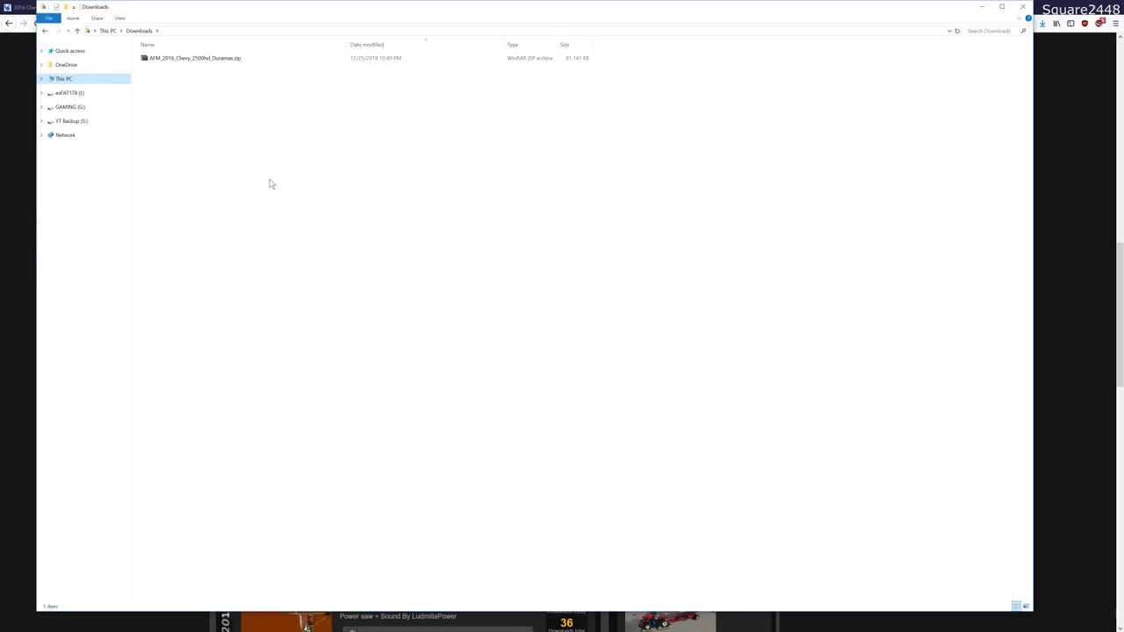
Copy AFM_2016_Chevy_2500hd_Duramax.zip from Downloads into the FarmingSimulator2019 mods folder.
{"action": "left_click", "coordinate": [220, 61]}
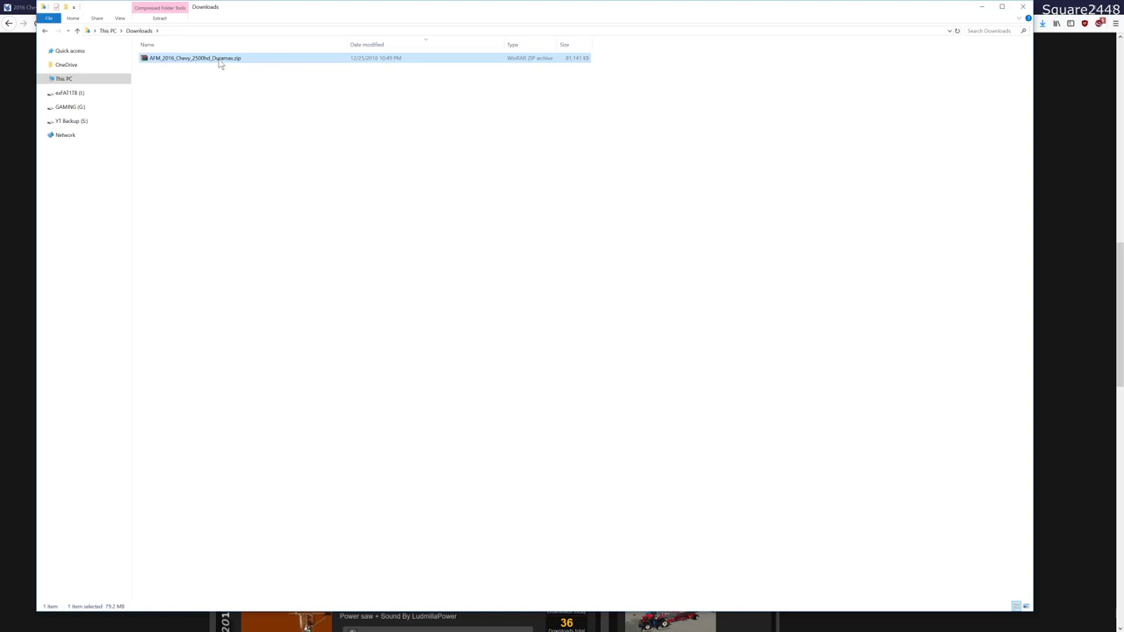
{"action": "key", "text": "alt+Tab"}
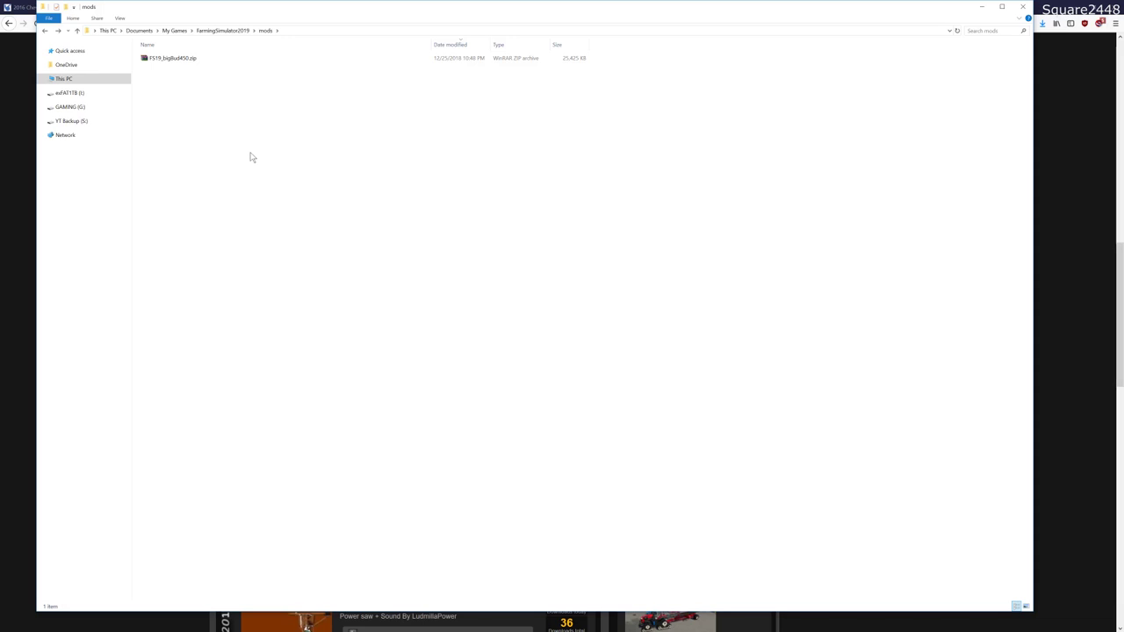
{"action": "key", "text": "ctrl+v"}
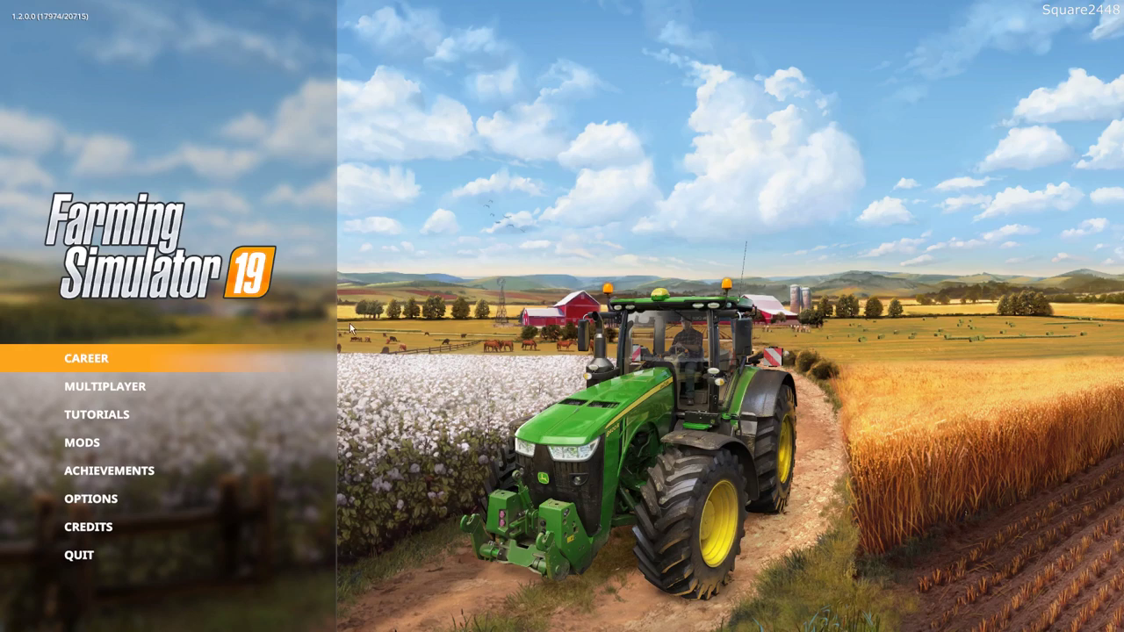
Start a New farmer career in Savegame 5 on Ravenport with the checked mods.
{"action": "left_click", "coordinate": [271, 361]}
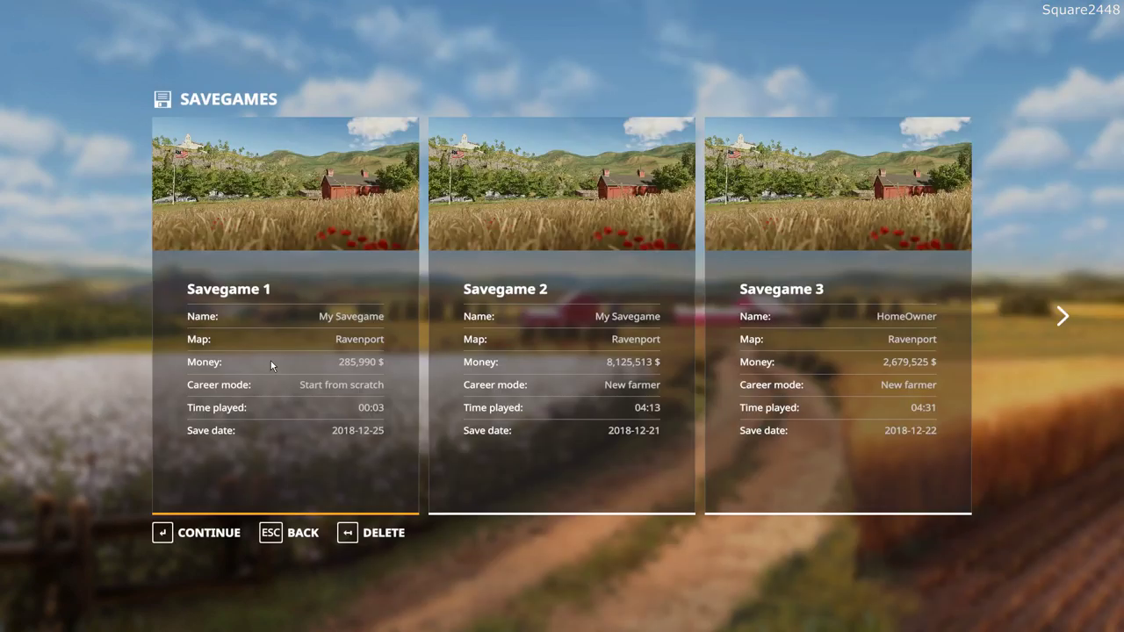
{"action": "key", "text": "Right"}
{"action": "key", "text": "Right"}
{"action": "key", "text": "Right"}
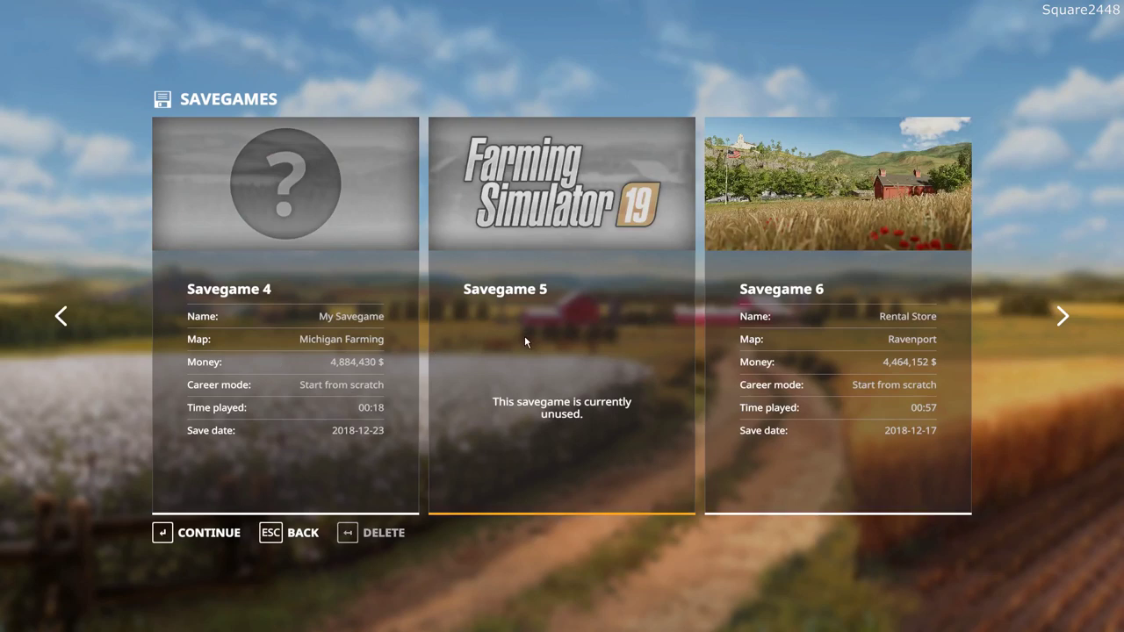
{"action": "left_click", "coordinate": [524, 336]}
{"action": "left_click", "coordinate": [323, 313]}
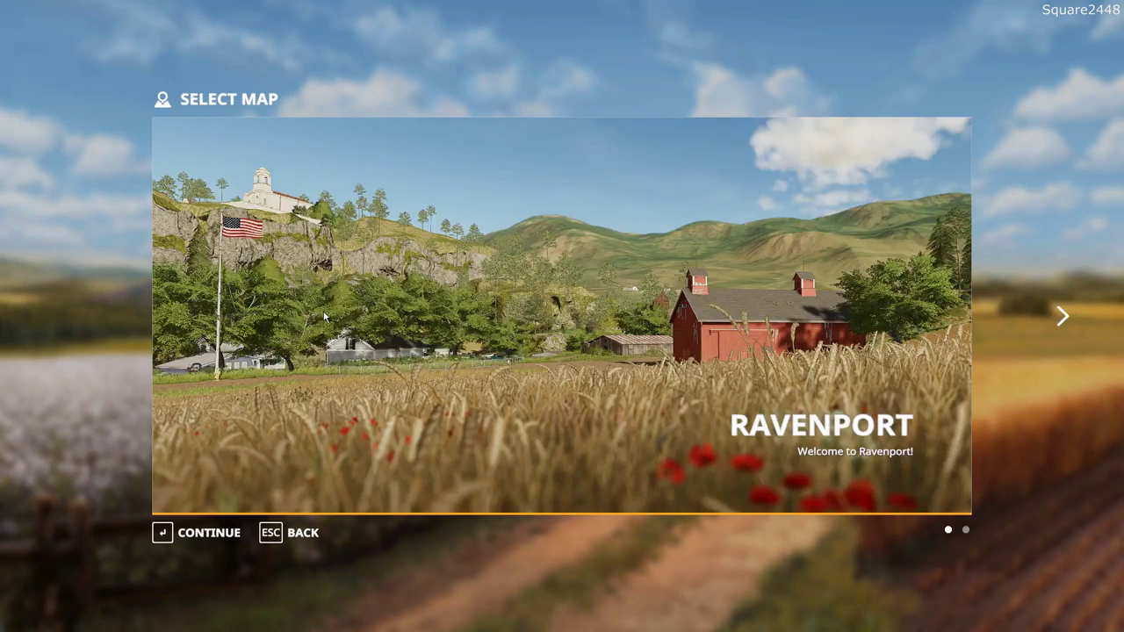
{"action": "left_click", "coordinate": [202, 533]}
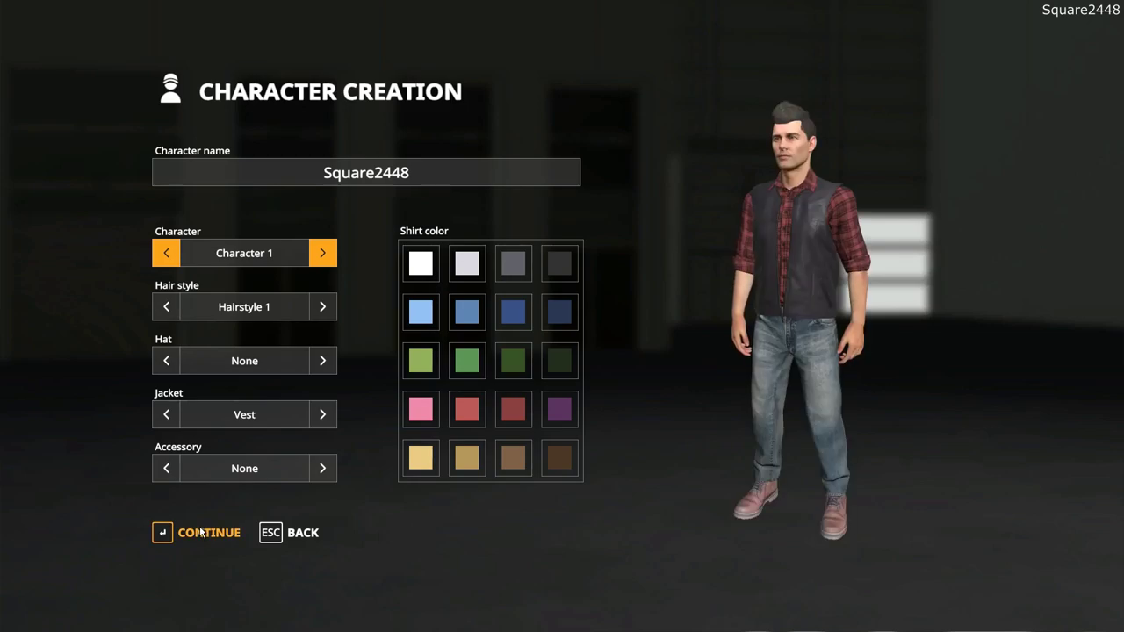
{"action": "left_click", "coordinate": [202, 533]}
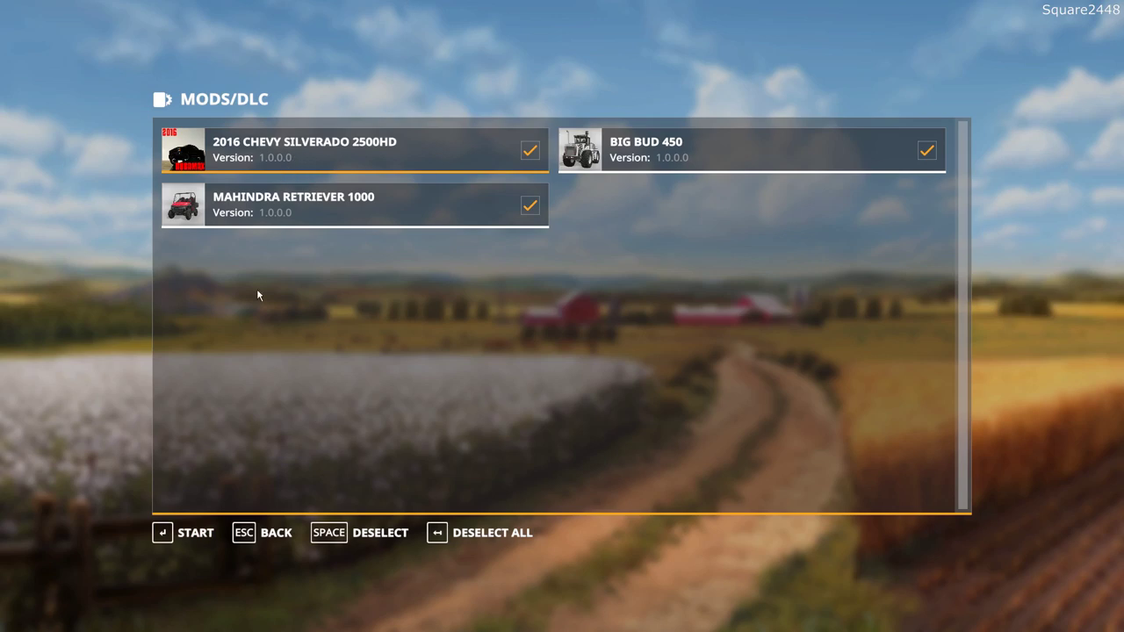
{"action": "left_click", "coordinate": [189, 534]}
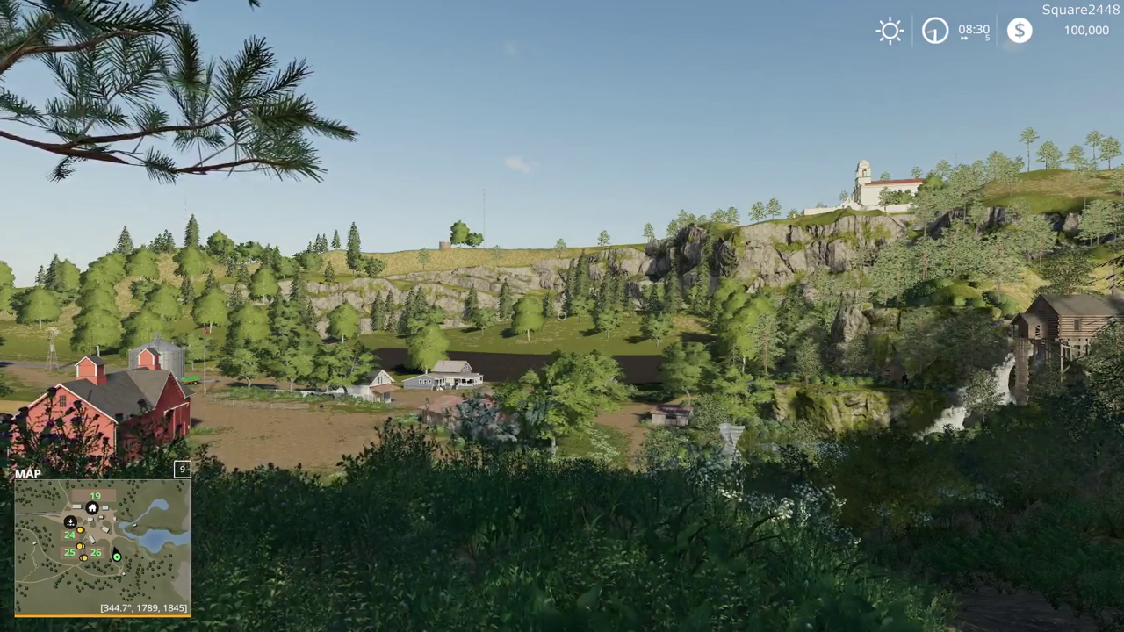
{"action": "key", "text": "p"}
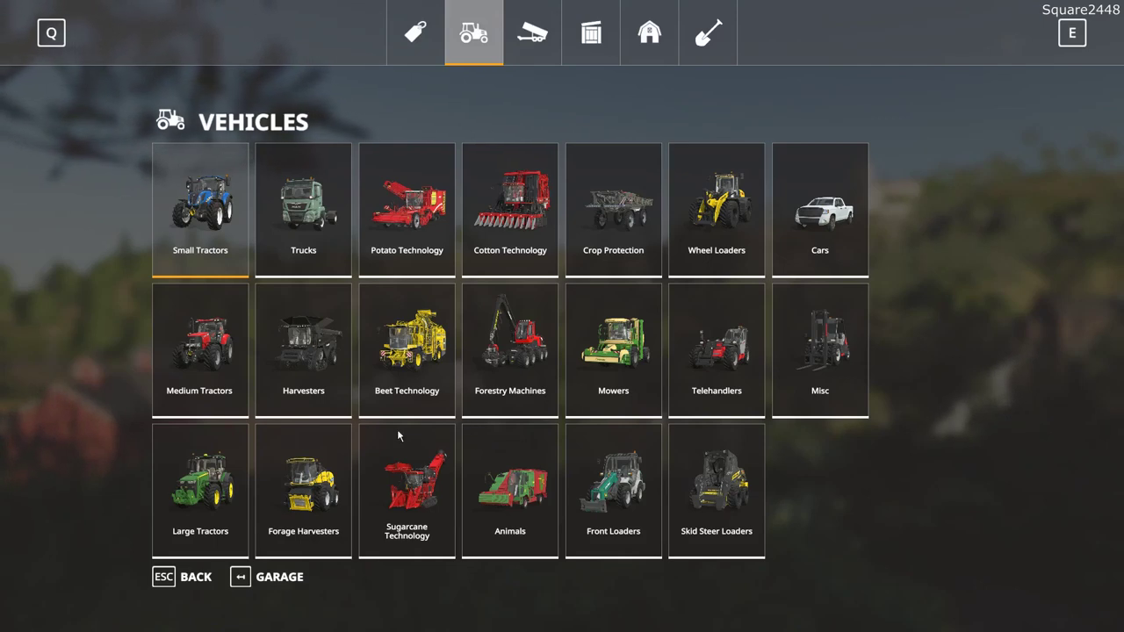
{"action": "left_click", "coordinate": [206, 443]}
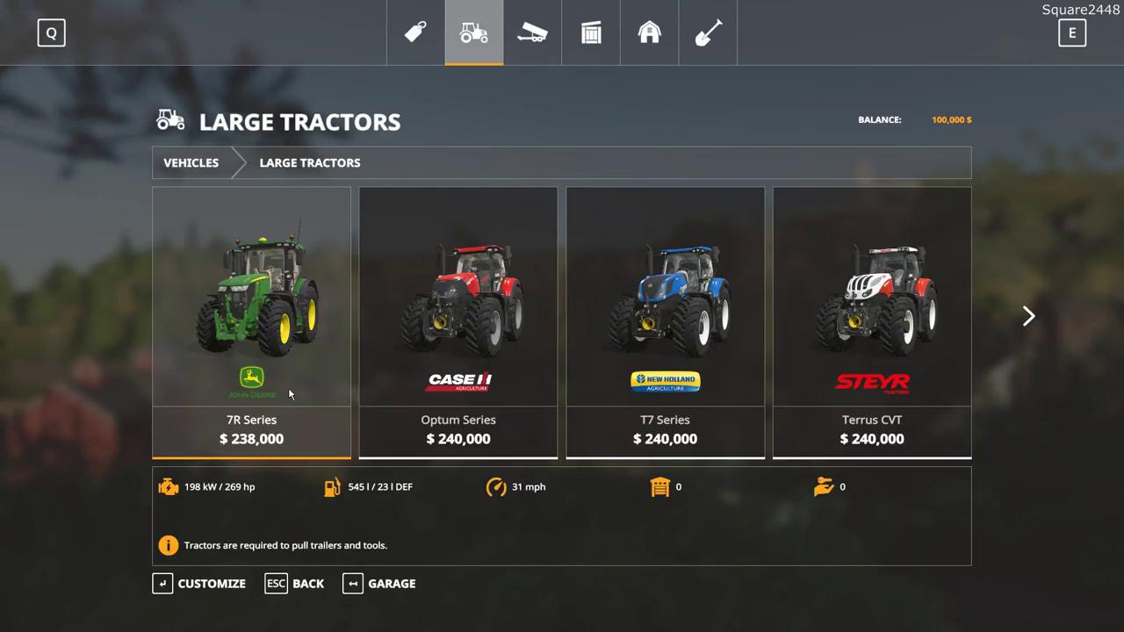
{"action": "key", "text": "Right"}
{"action": "key", "text": "Right"}
{"action": "key", "text": "Right"}
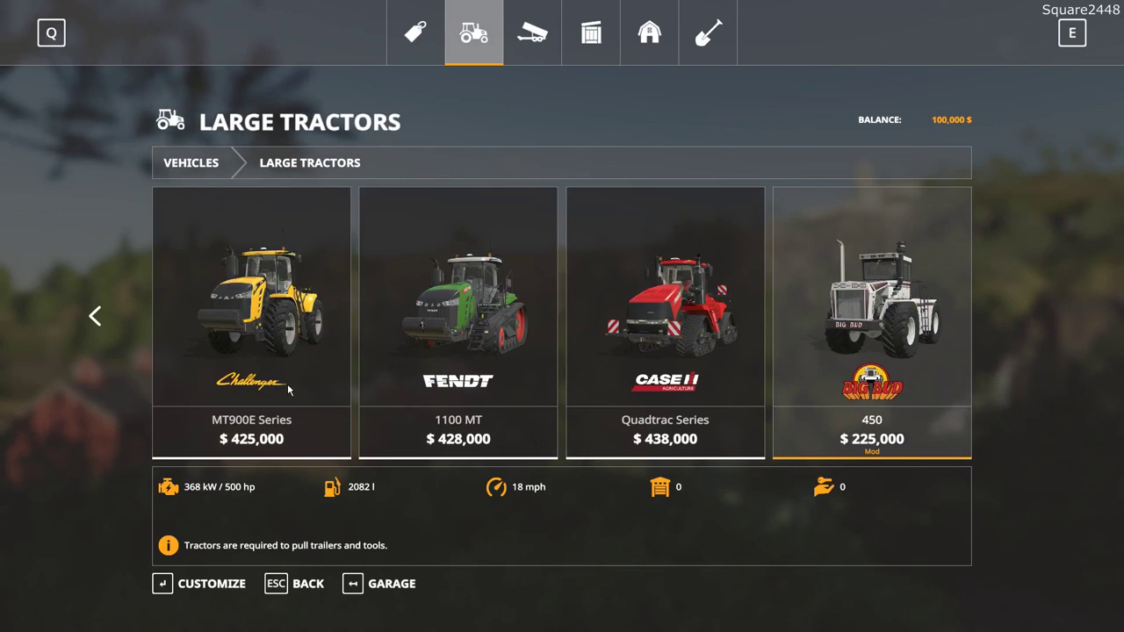
{"action": "key", "text": "Escape"}
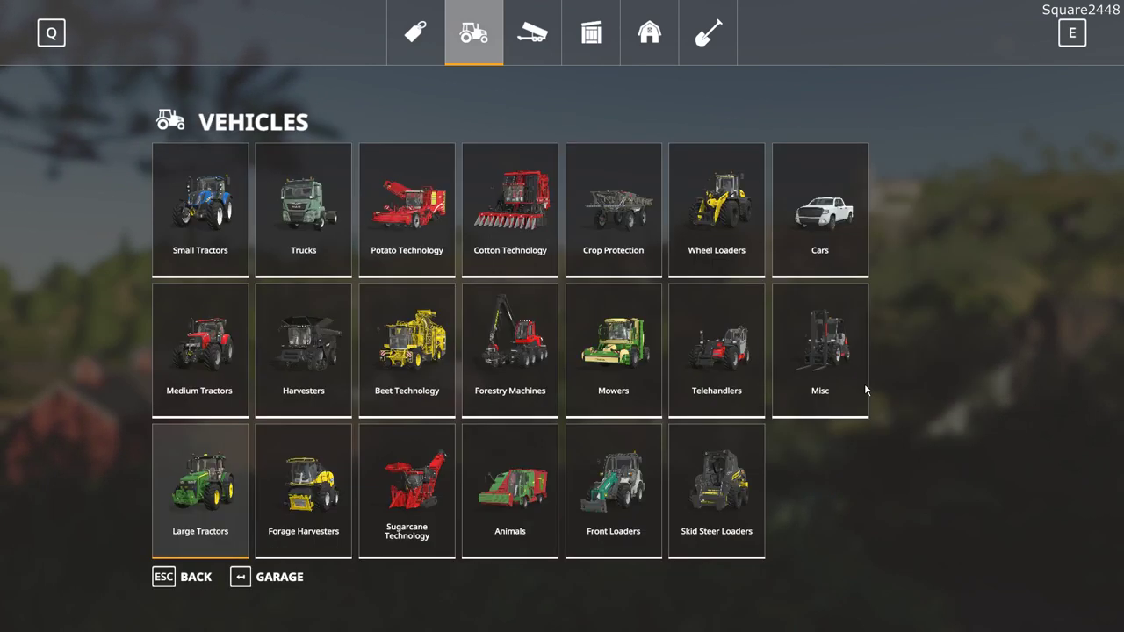
{"action": "left_click", "coordinate": [786, 192]}
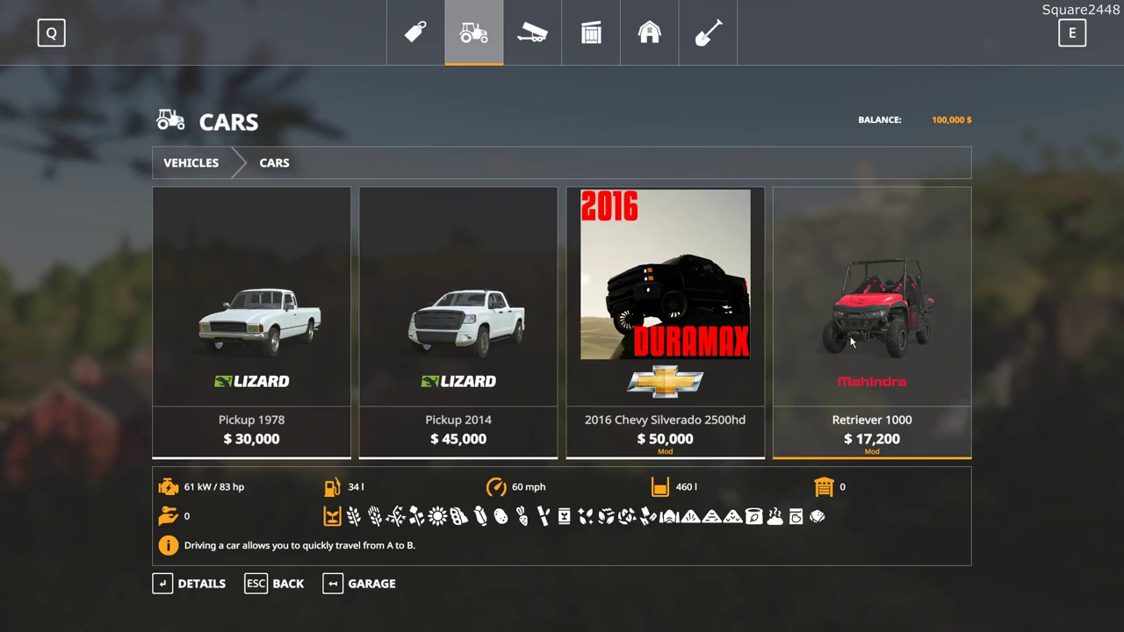
{"action": "key", "text": "Escape"}
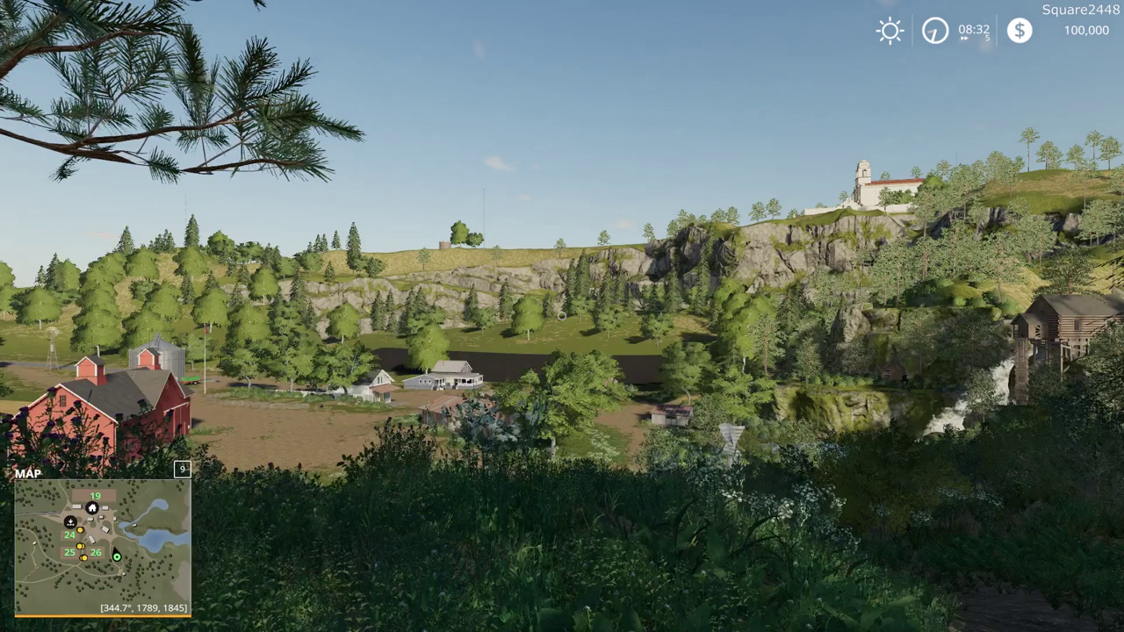